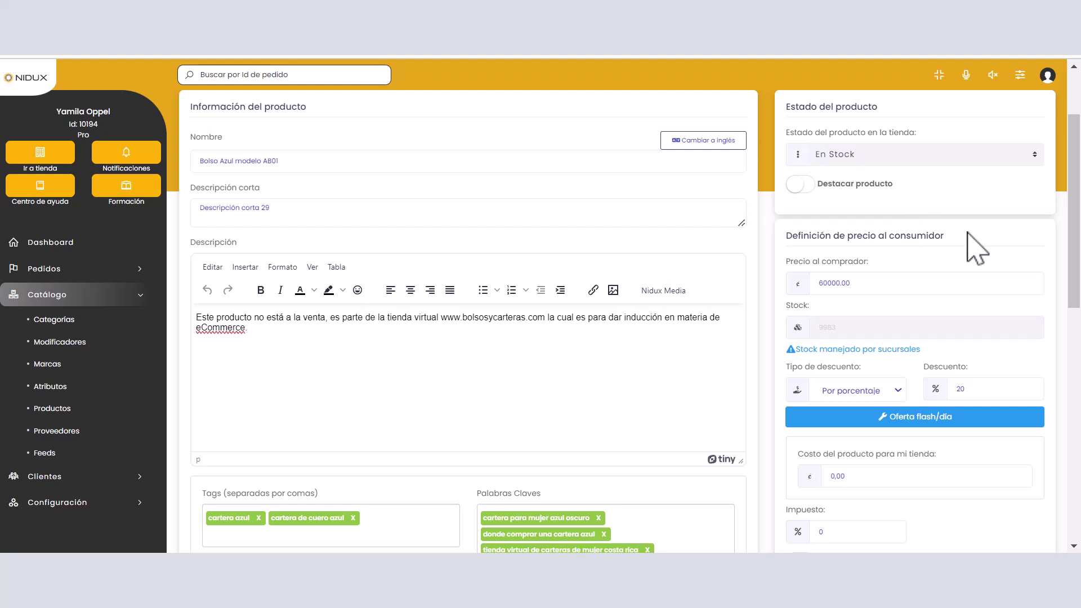
- Set the product's discount type to Por monto with a discount of 10000
scroll(977, 247, down, 1)
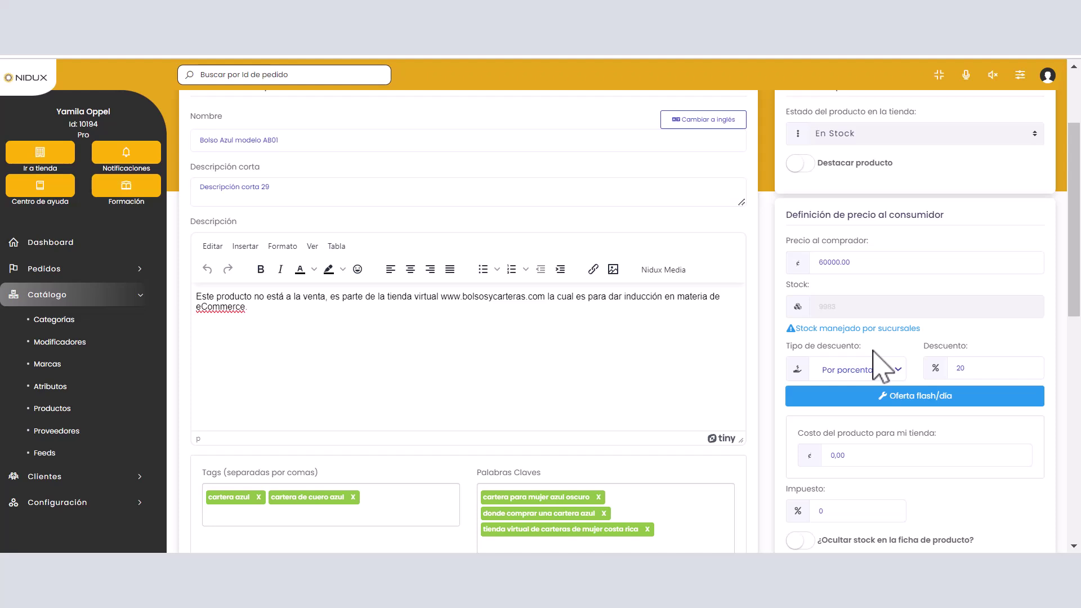
click(865, 365)
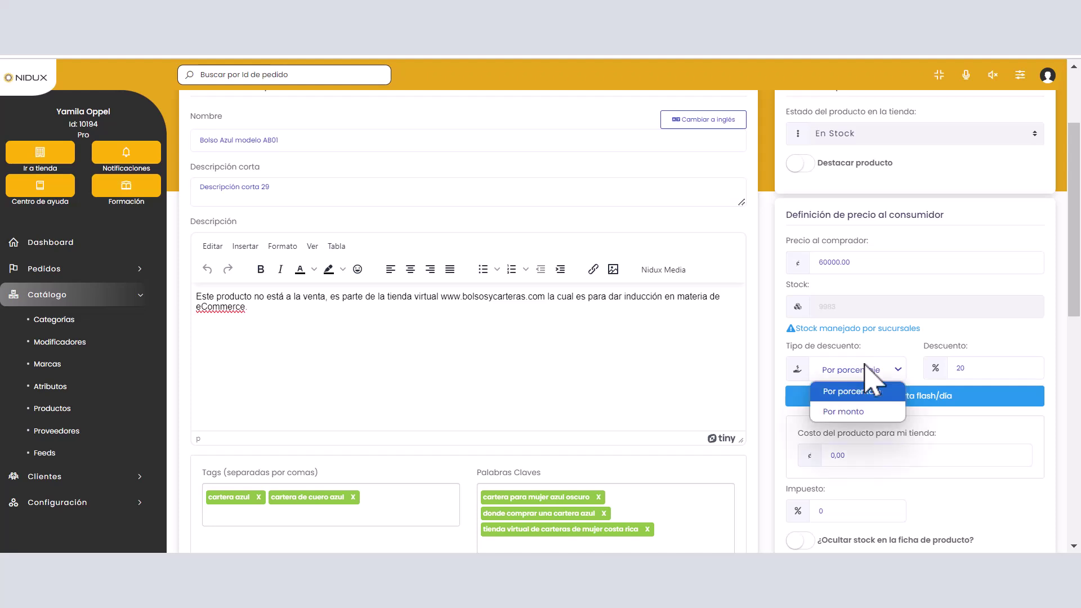
click(861, 414)
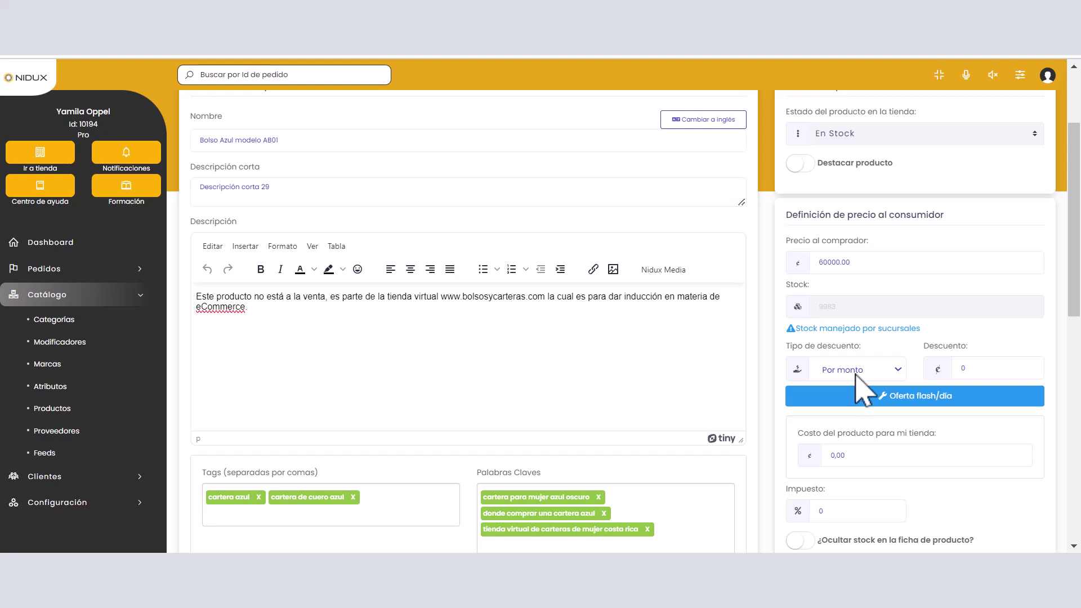
click(978, 367)
text(1000)
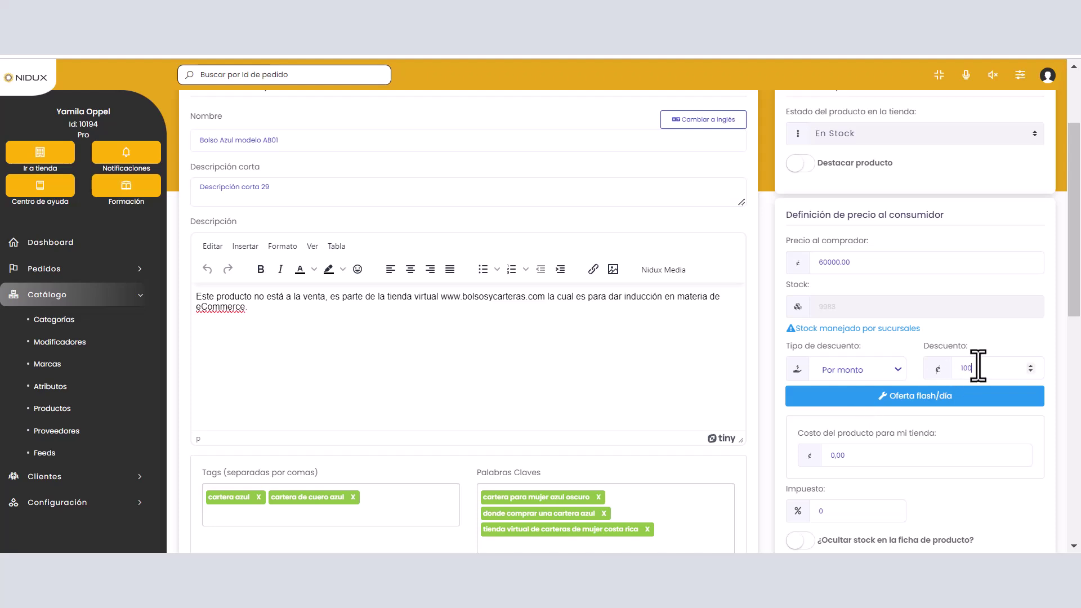
text(0)
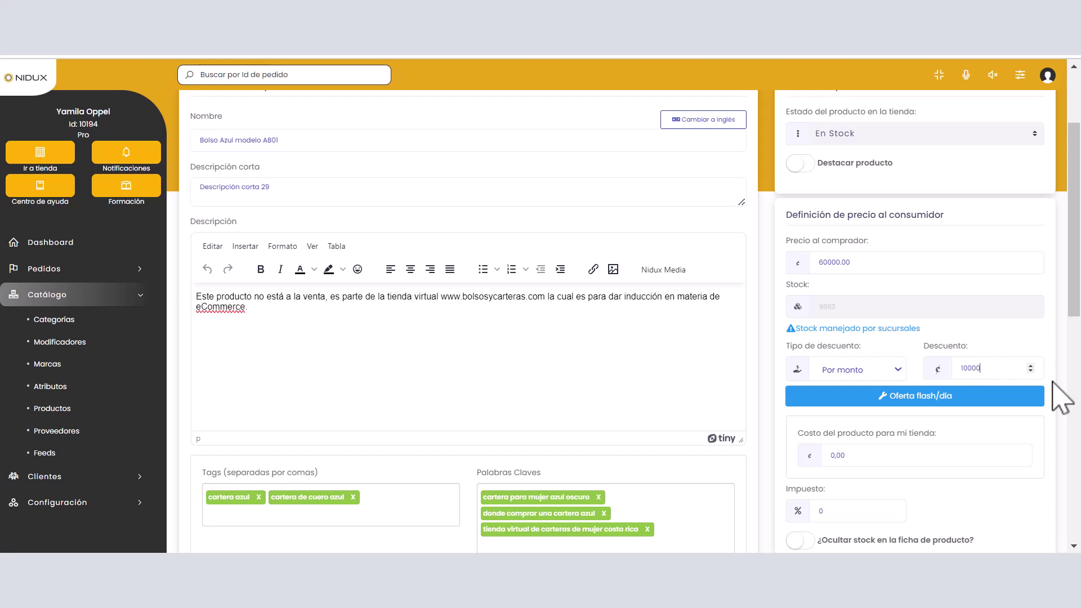
- Switch the product's discount type to Por porcentaje and set the discount to 20
click(886, 375)
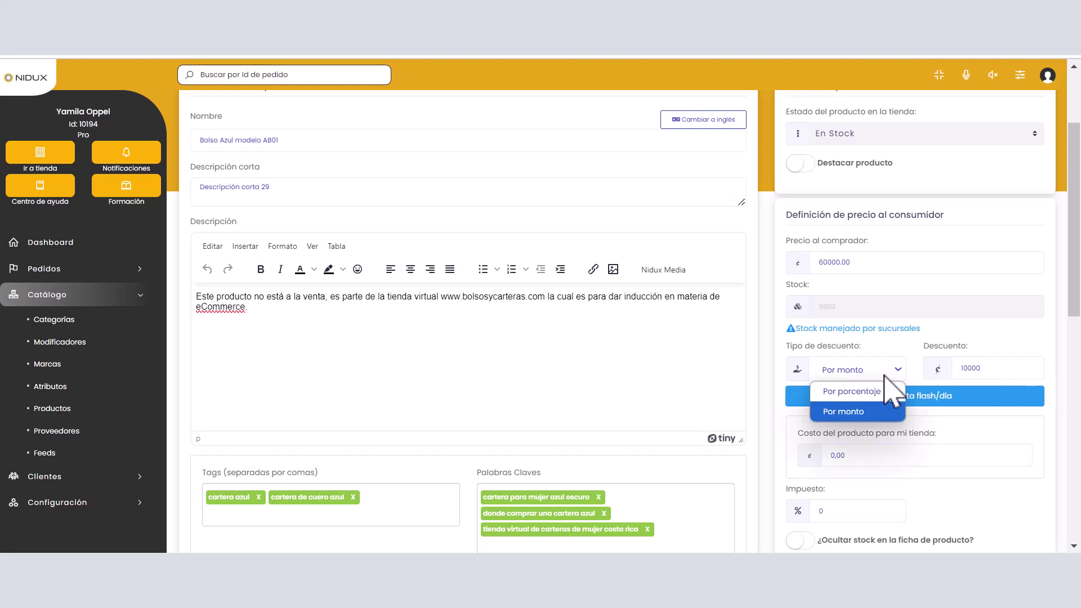
click(856, 393)
click(976, 369)
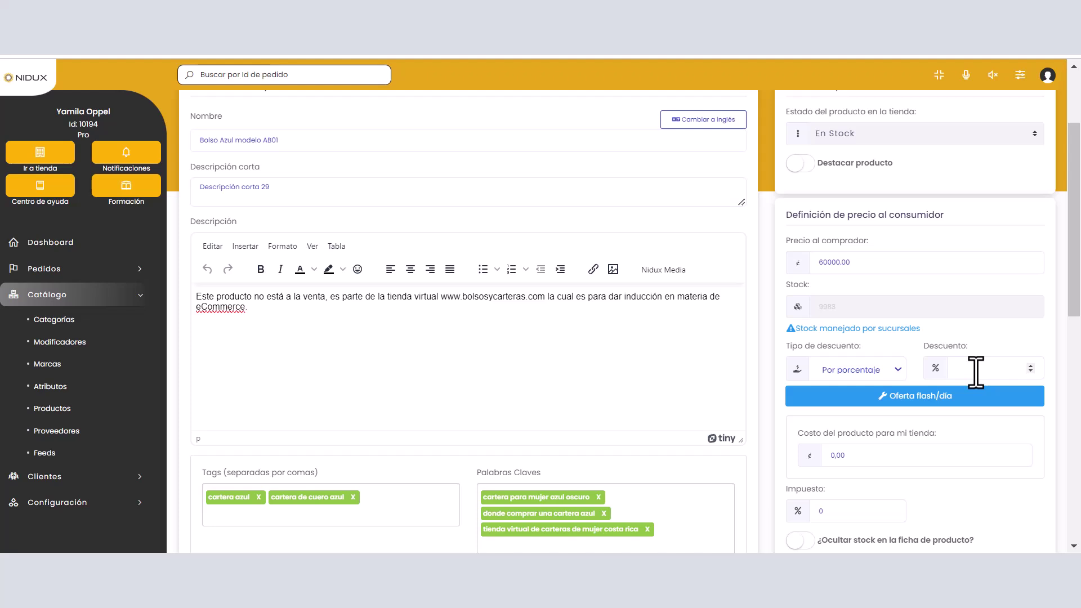
text(20)
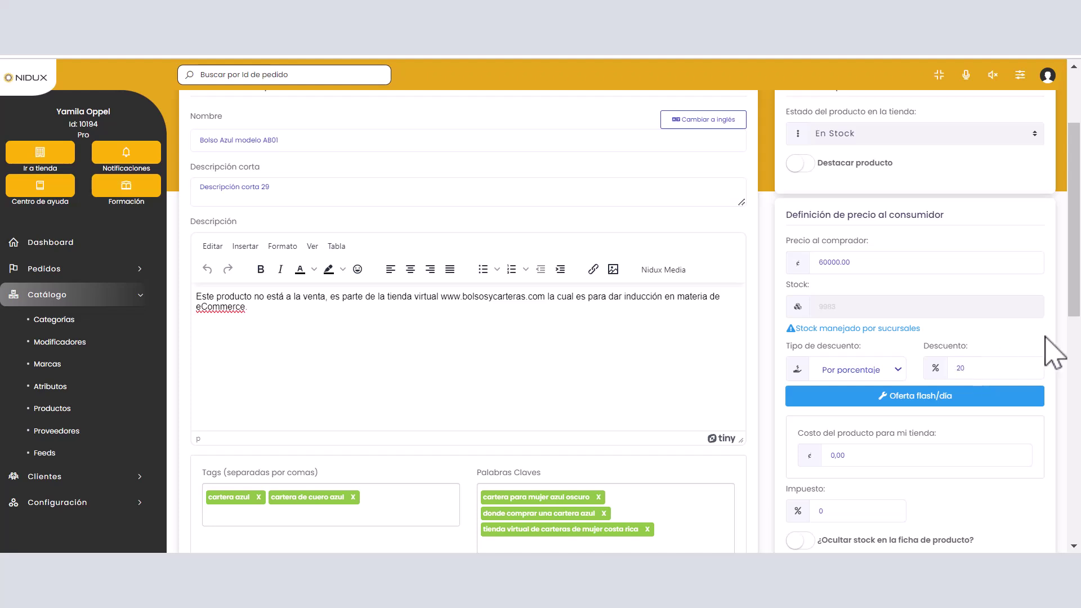
- Open the flash/daily offer setup of the product and enter a percentage-based Oferta del día of 20
click(938, 395)
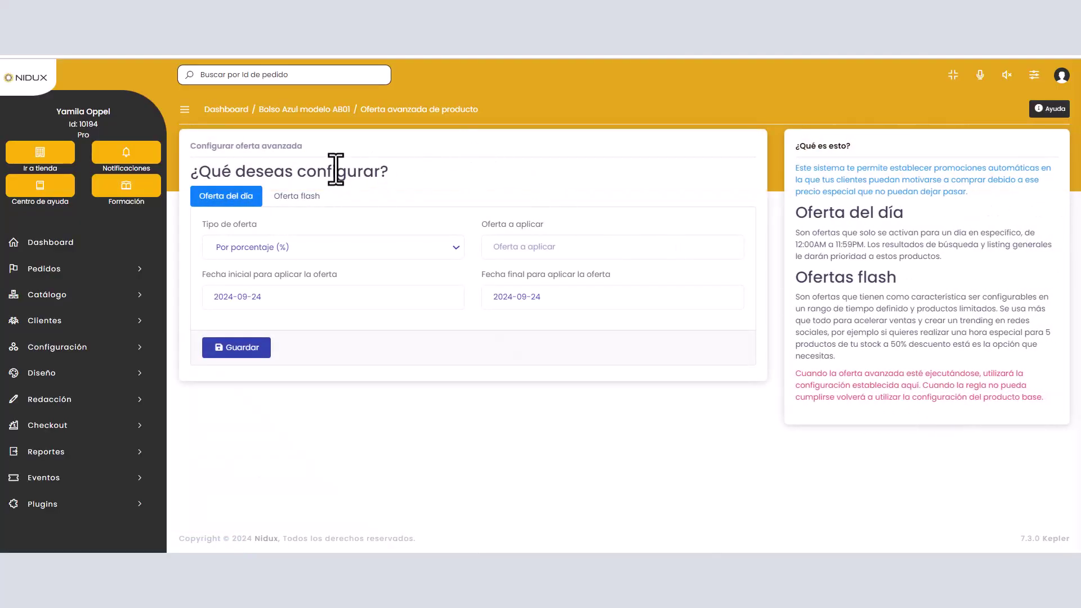
click(284, 201)
click(248, 197)
click(330, 248)
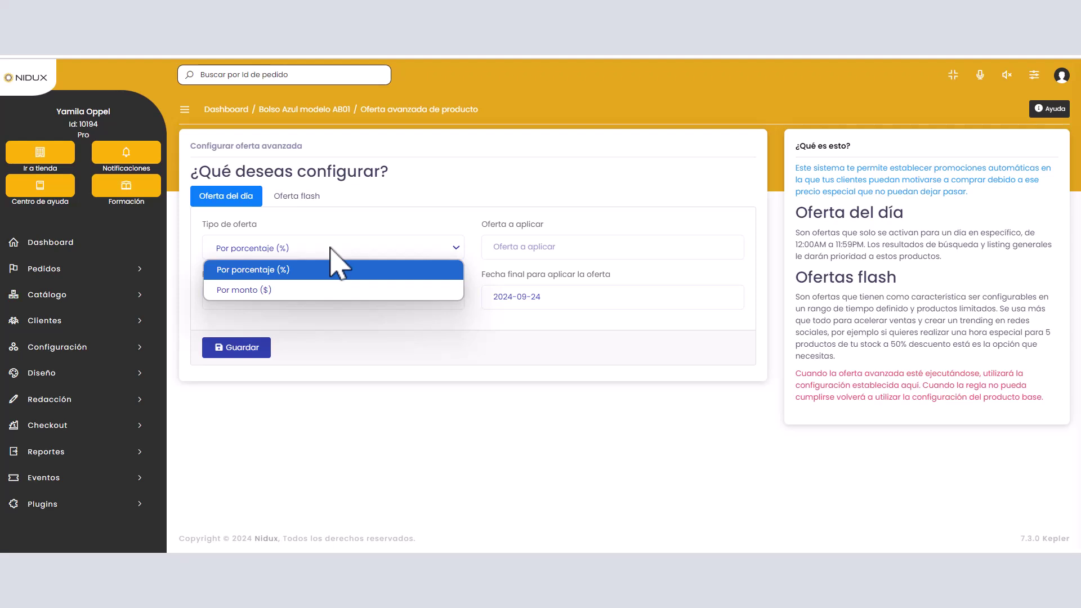
click(516, 247)
text(20)
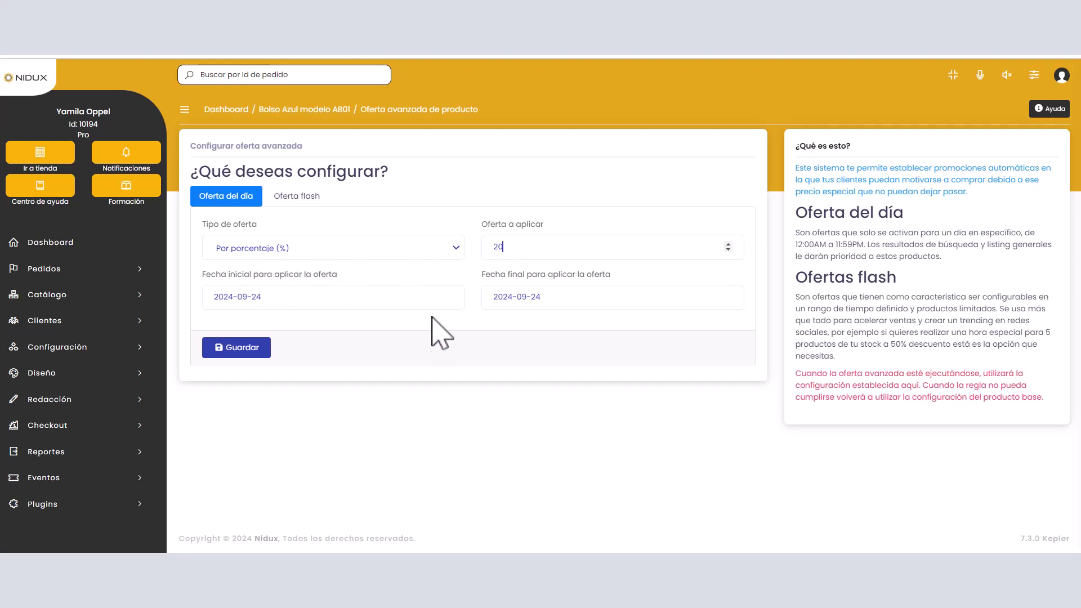
- Save the daily offer and close the confirmation message
click(410, 348)
click(241, 356)
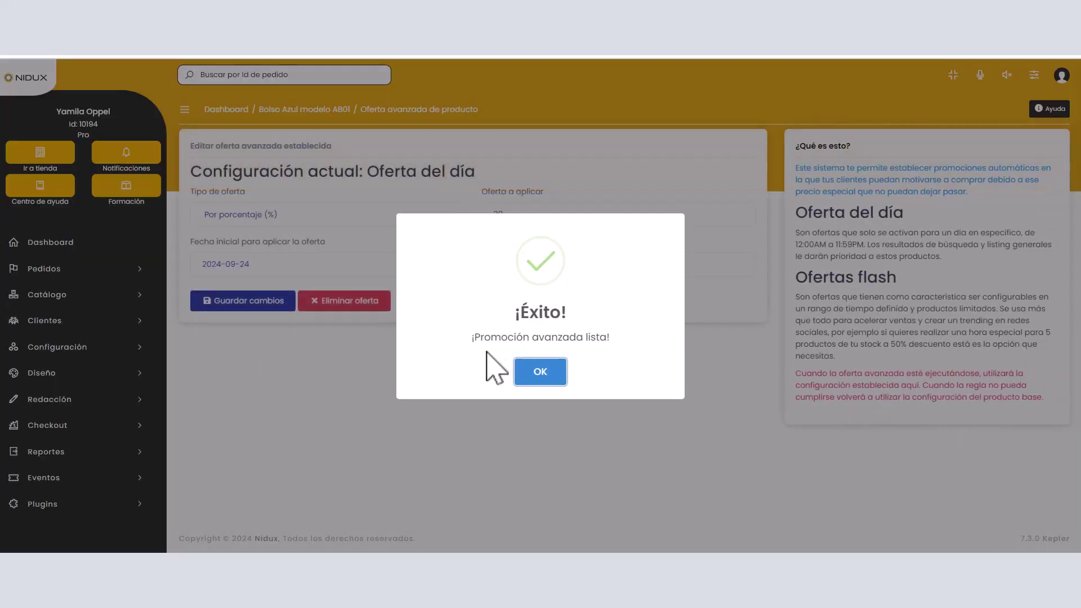
click(544, 372)
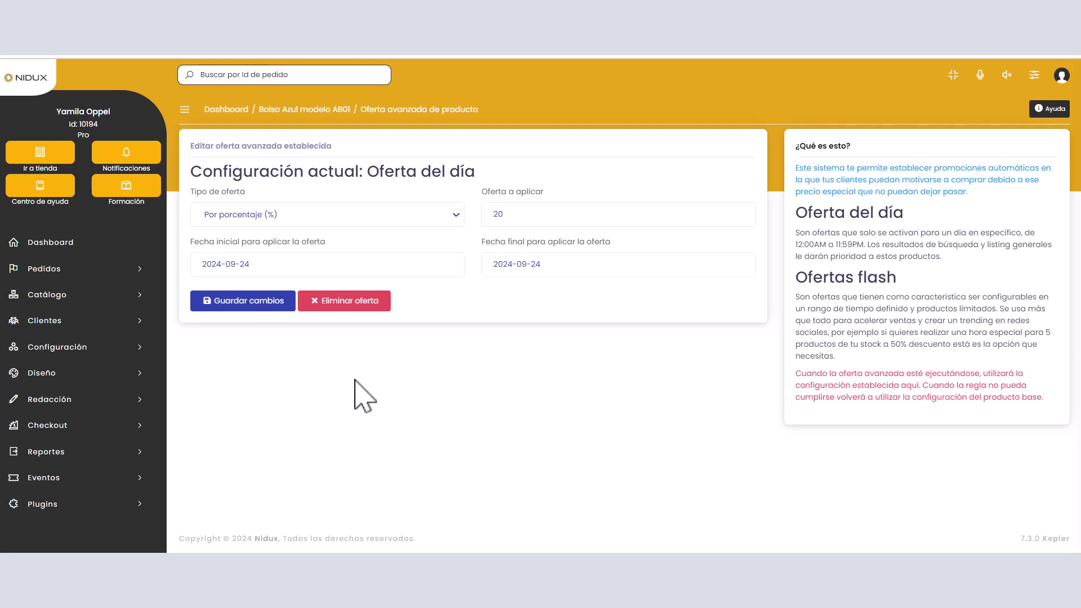
- Go to the online store and examine the daily offer on the Bolso de Verano 2020 page, reached from Ofertas de locura VERANO 2024
click(37, 169)
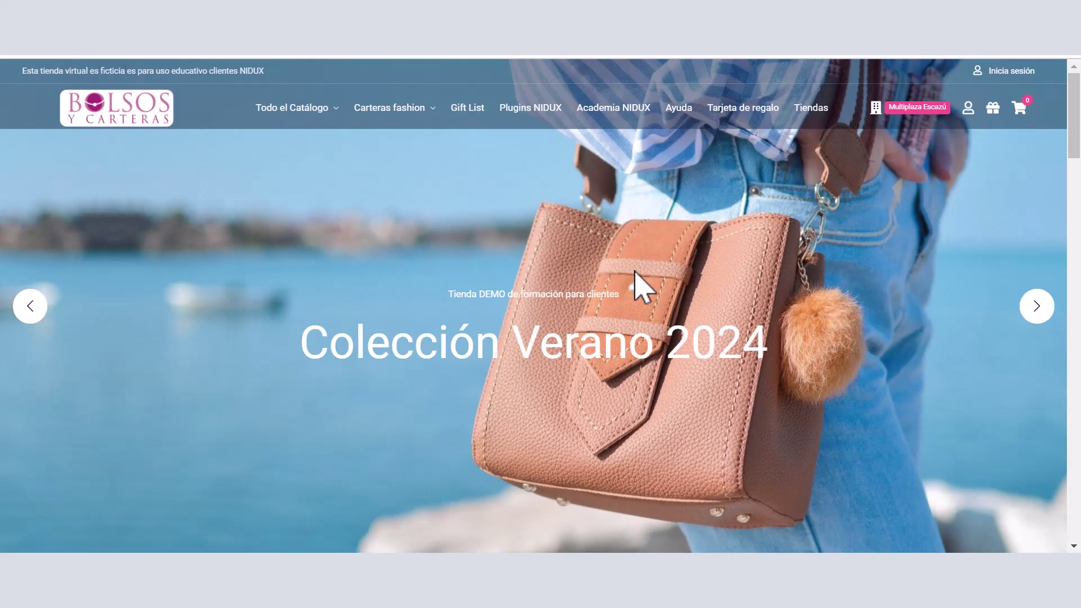
scroll(636, 272, down, 5)
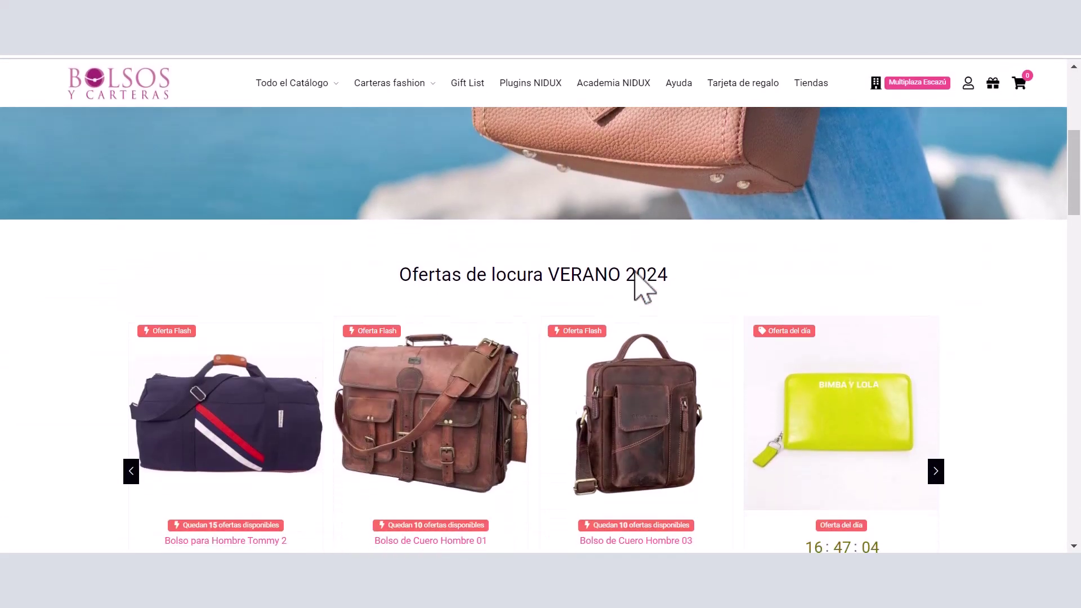
scroll(636, 272, down, 2)
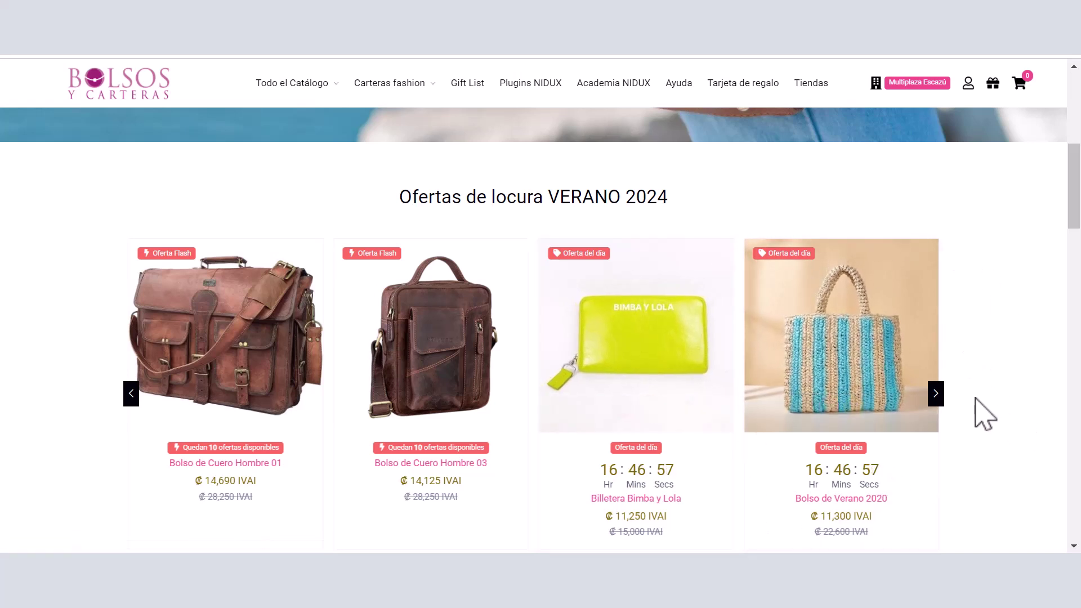
click(935, 394)
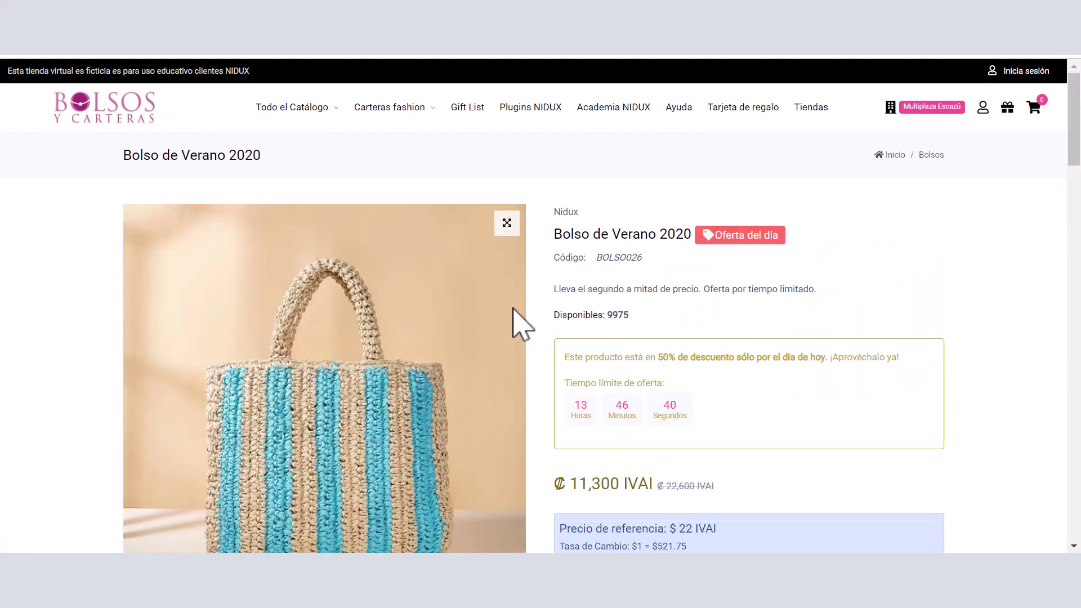
scroll(867, 304, down, 2)
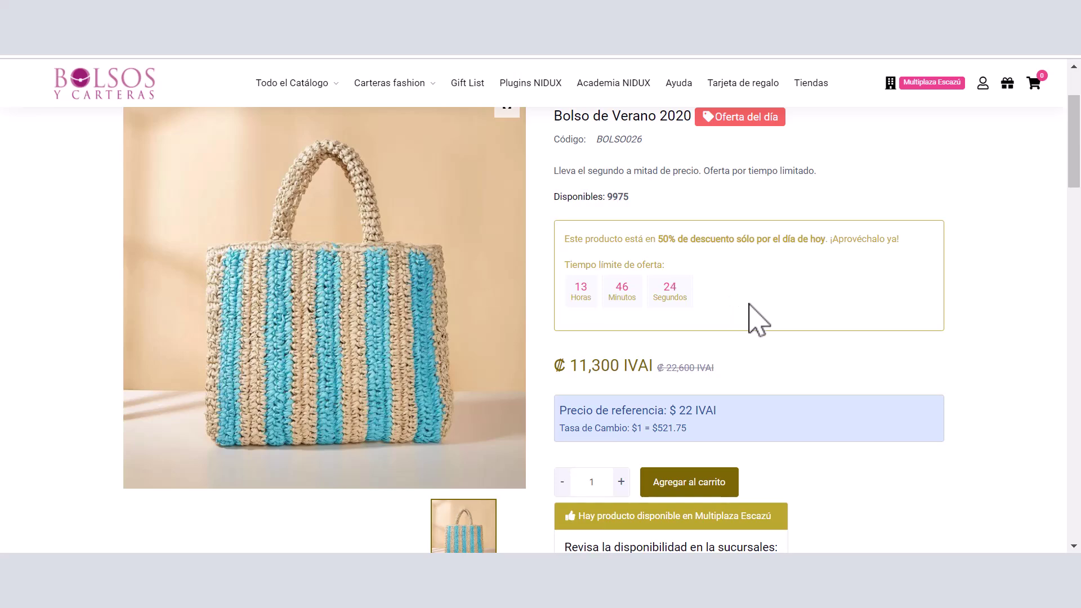
scroll(755, 320, down, 8)
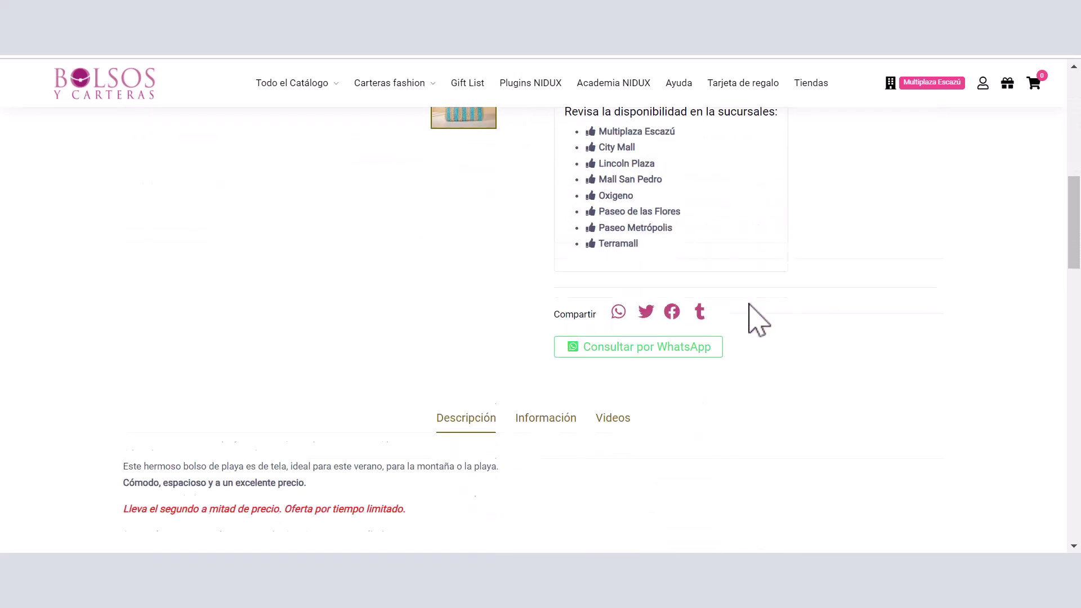
scroll(754, 321, up, 8)
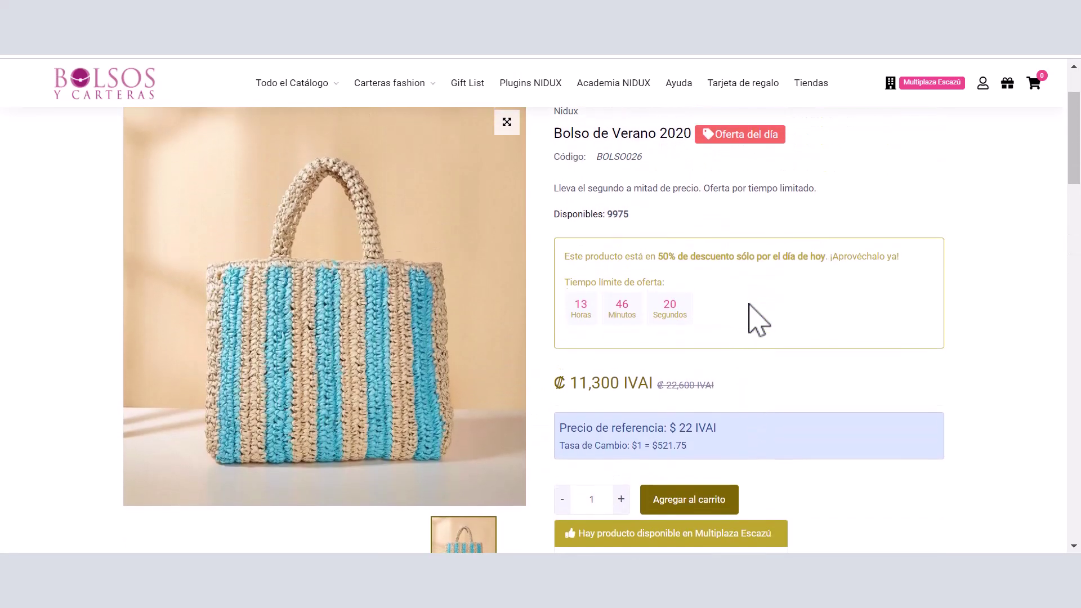
scroll(757, 321, up, 1)
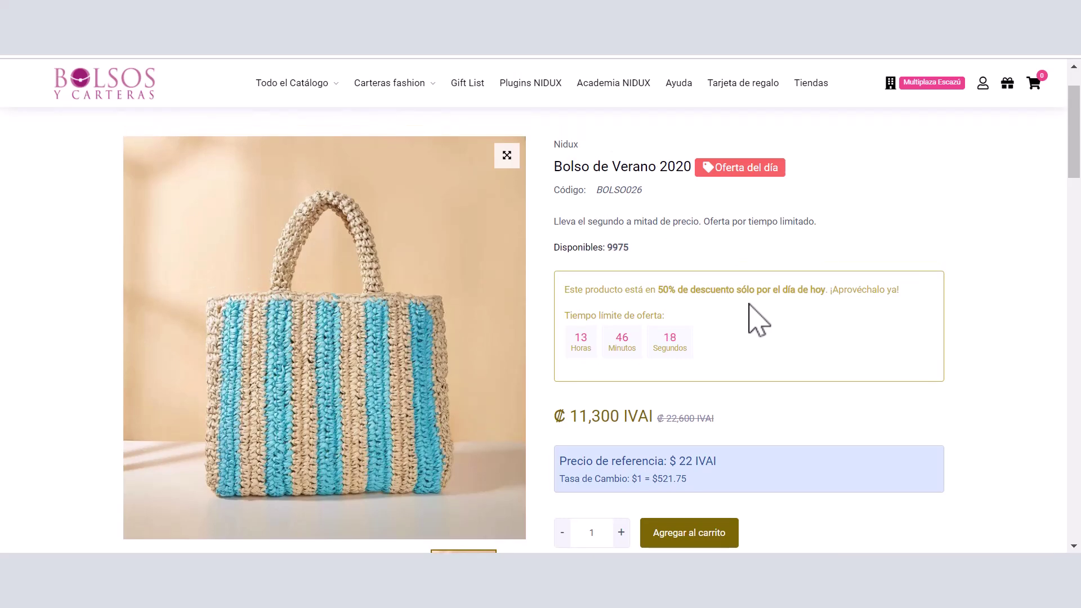
- Return to the store's home page and examine the Oferta del día section
click(25, 56)
scroll(768, 250, down, 10)
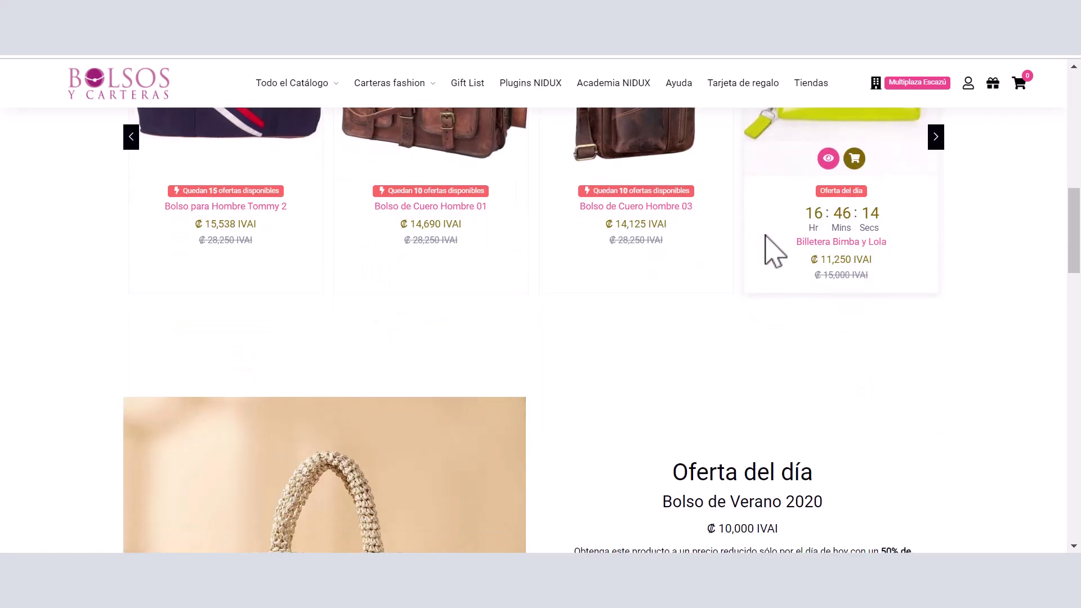
scroll(766, 236, down, 4)
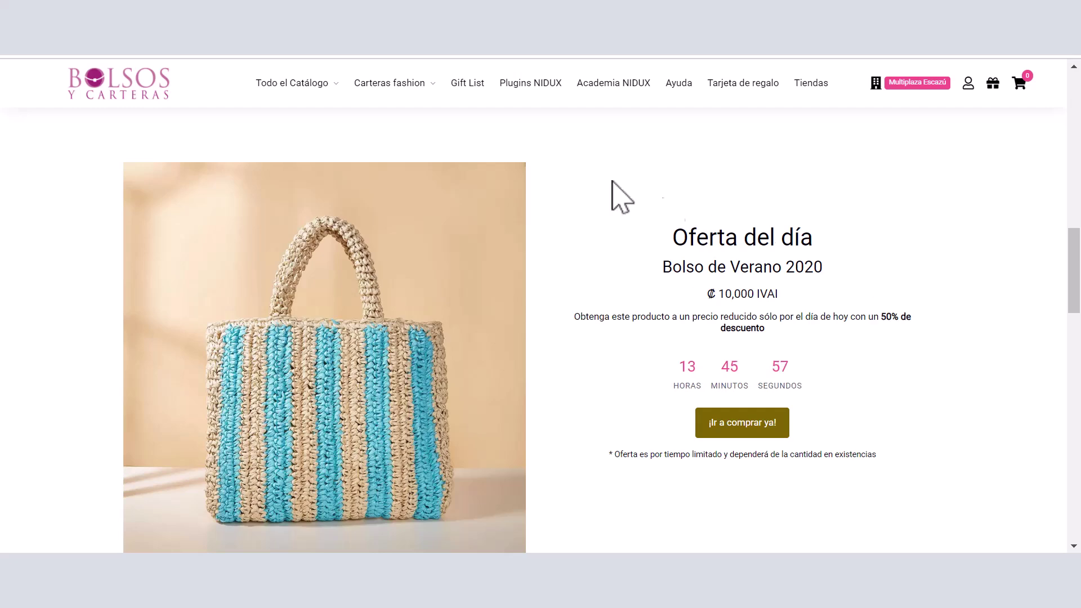
- Open the Bolsos category from the full catalogue and examine the offer labels and countdowns on its products
scroll(664, 212, up, 10)
mouse_move(297, 107)
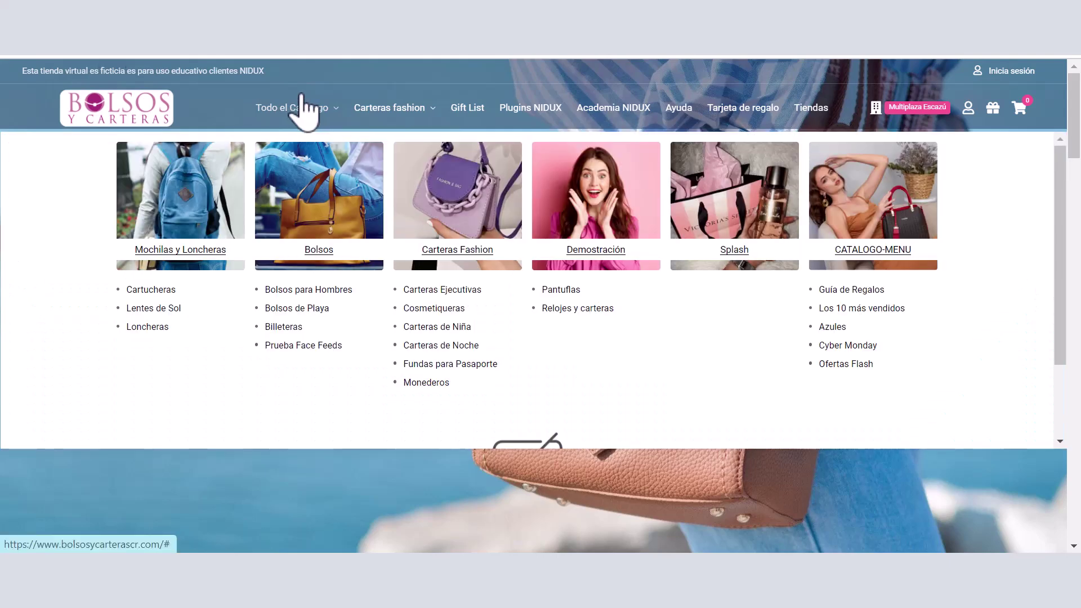
click(332, 214)
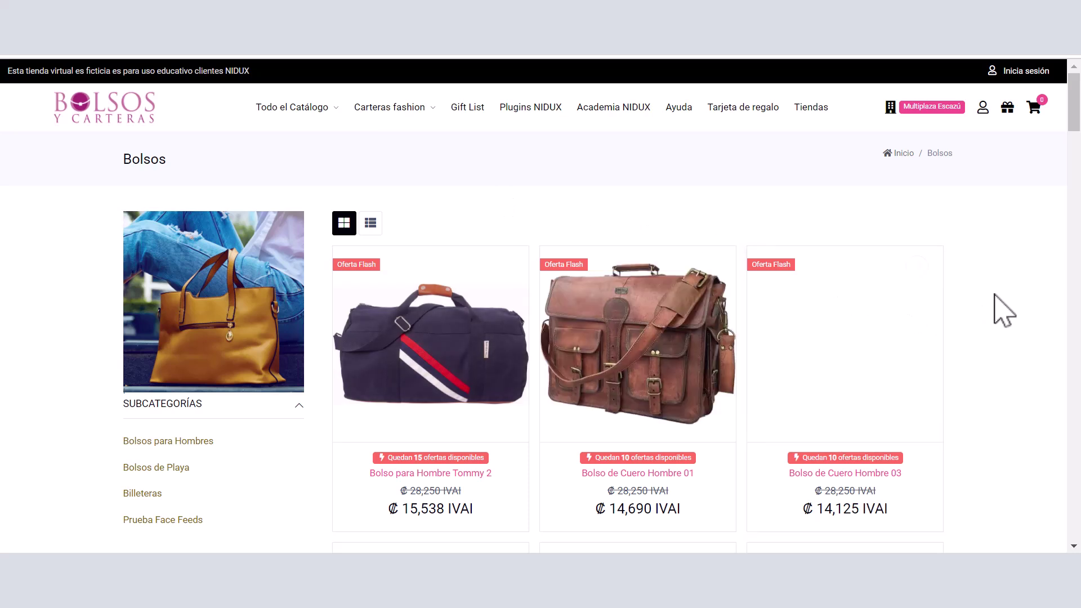
scroll(1004, 310, down, 3)
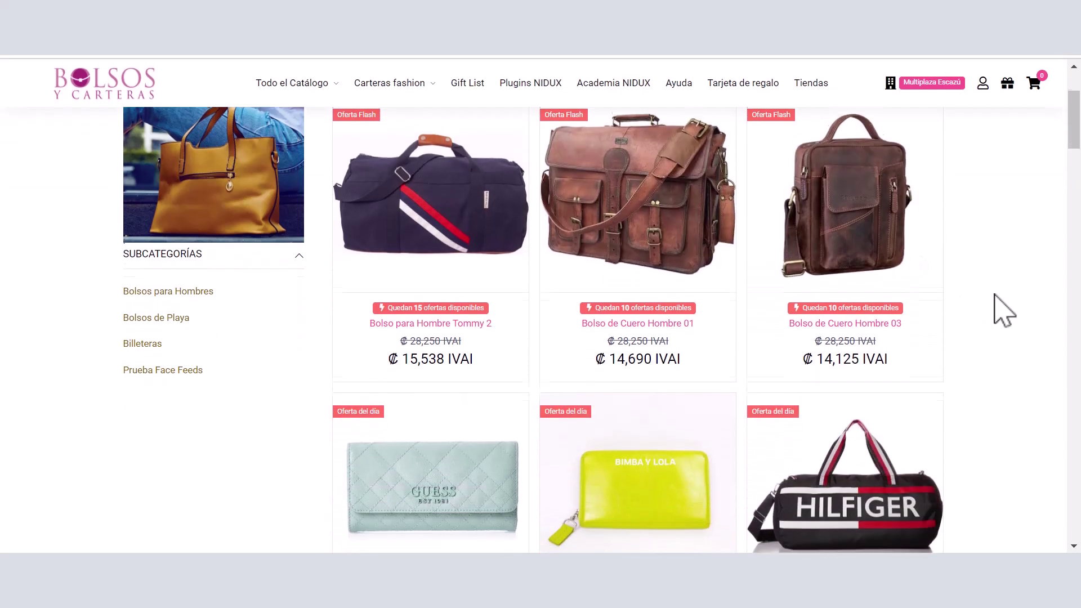
scroll(1004, 309, down, 2)
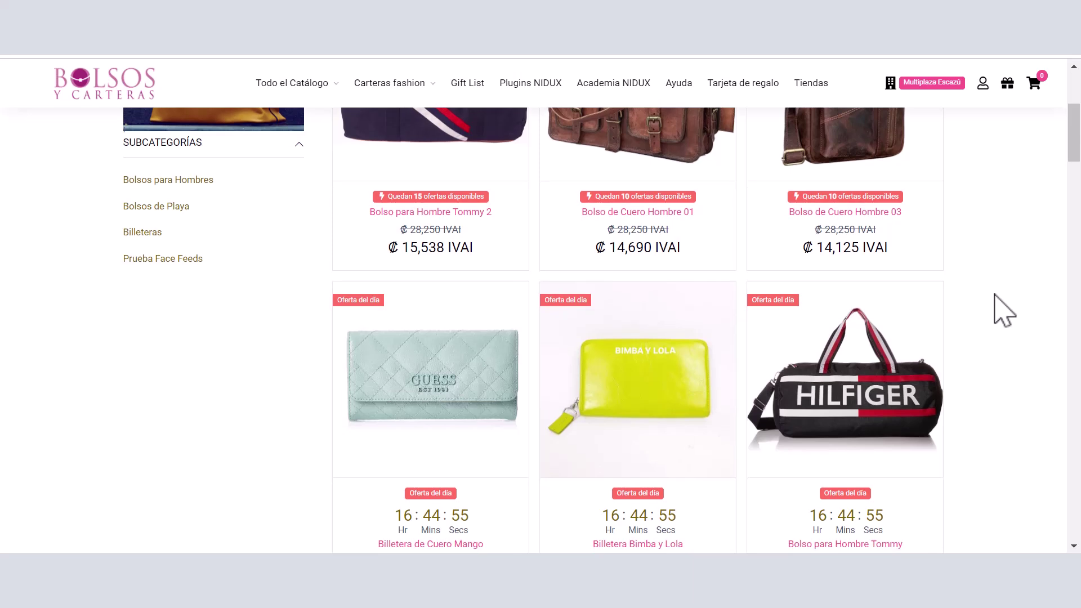
scroll(1004, 310, down, 6)
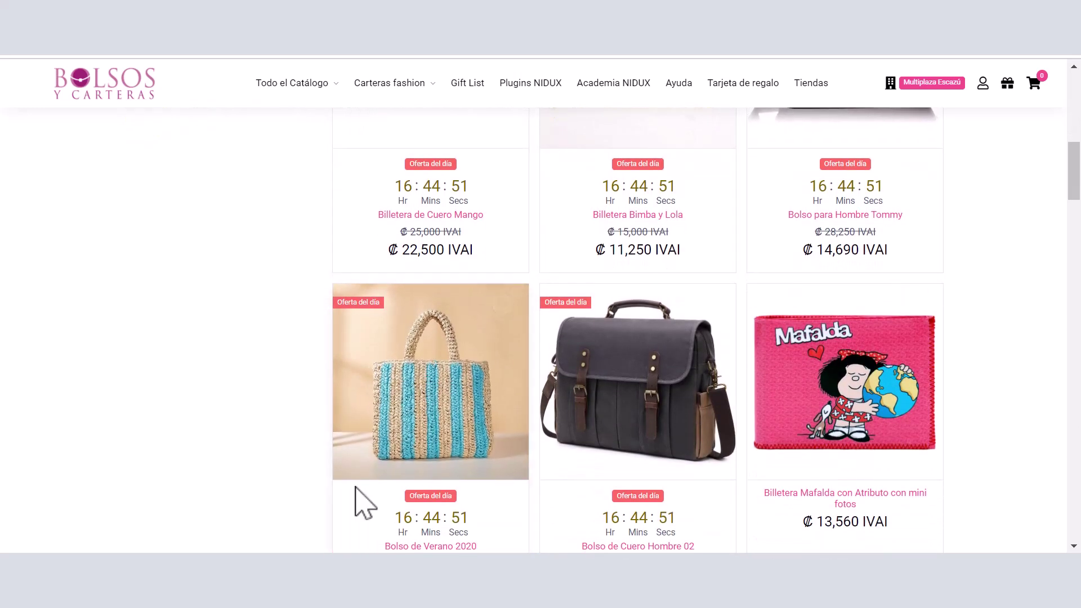
scroll(526, 502, down, 1)
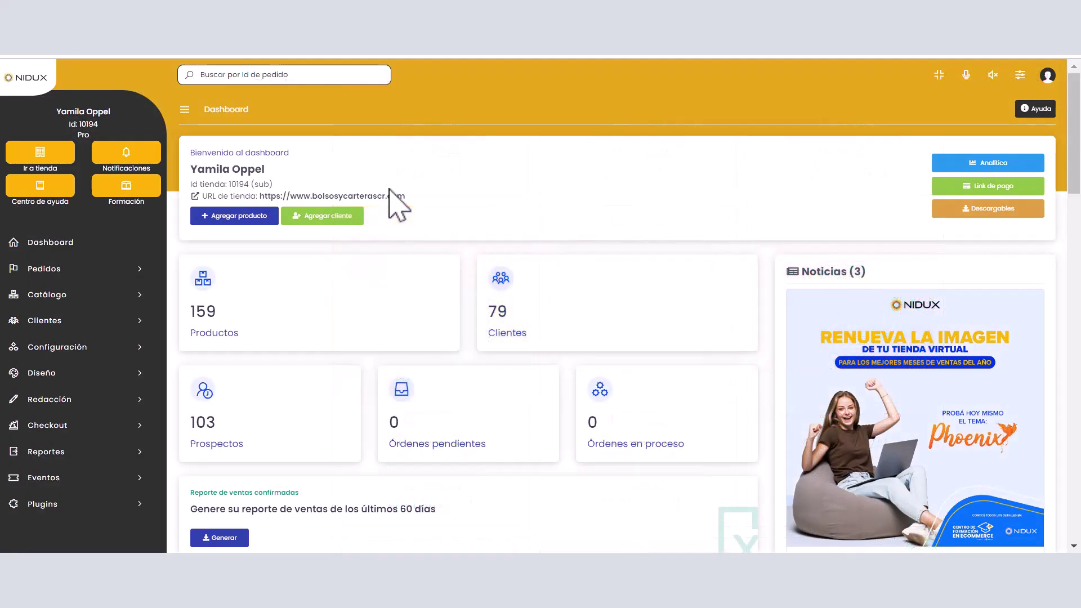
- In the Nidux admin, edit Bolso Desigual Fucsia from the product list and open its flash/daily offer setup
click(86, 298)
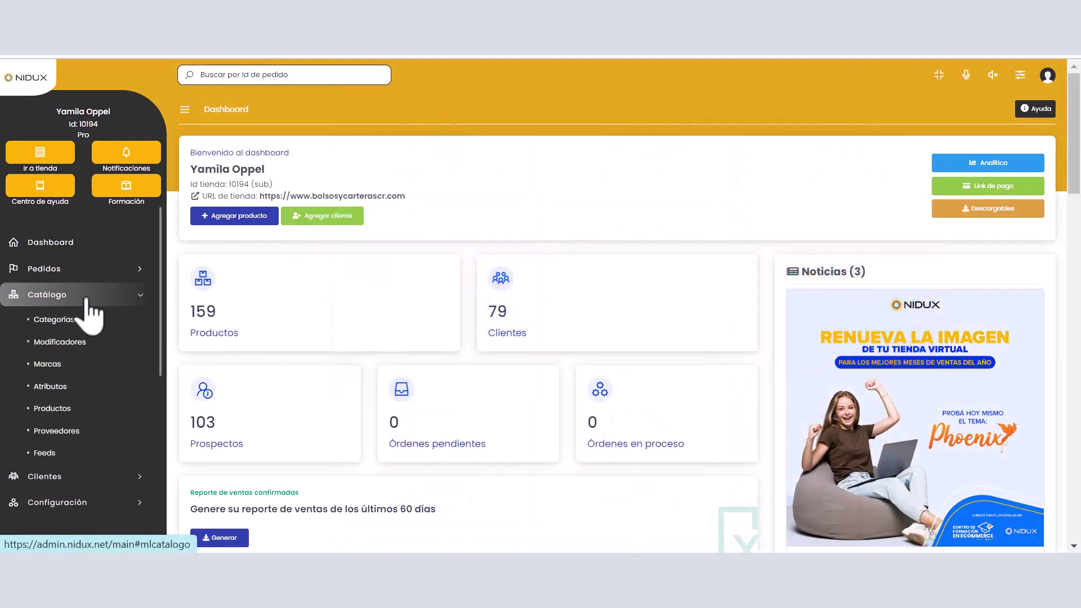
click(71, 408)
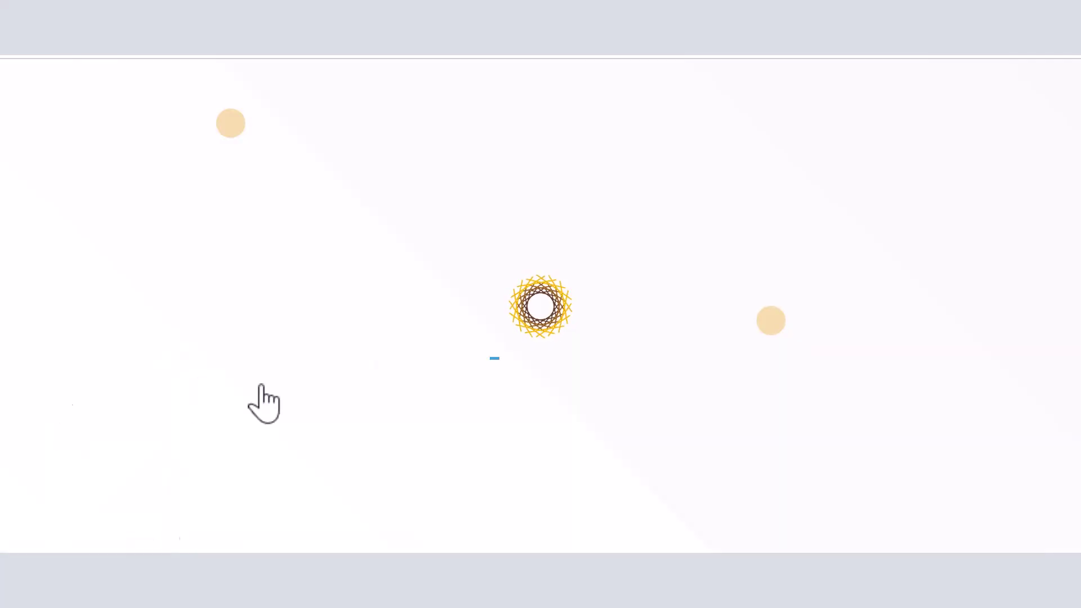
scroll(915, 381, down, 5)
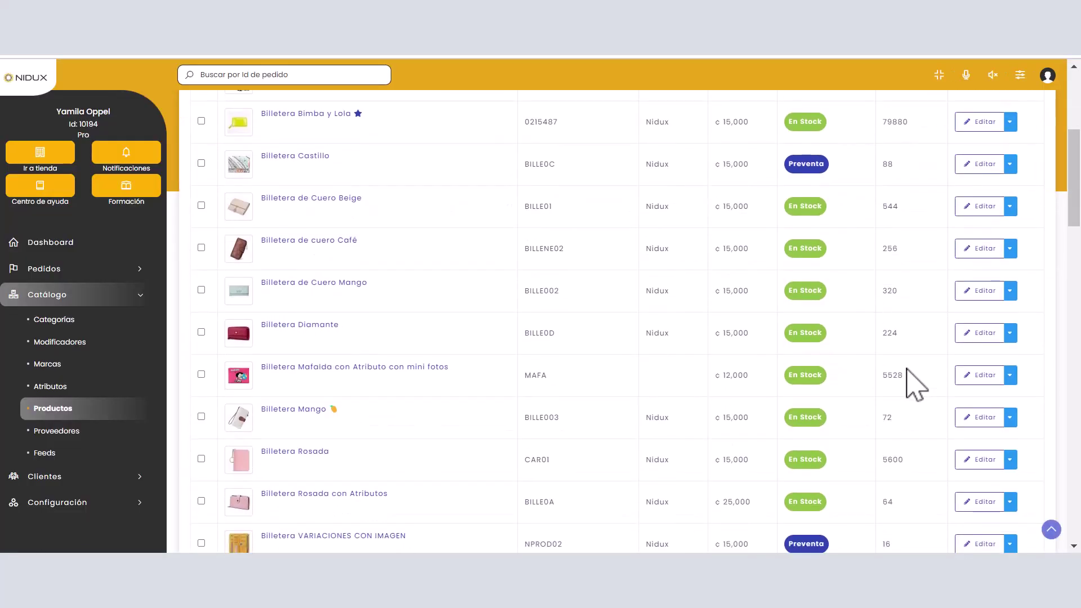
scroll(915, 383, down, 13)
scroll(908, 369, down, 3)
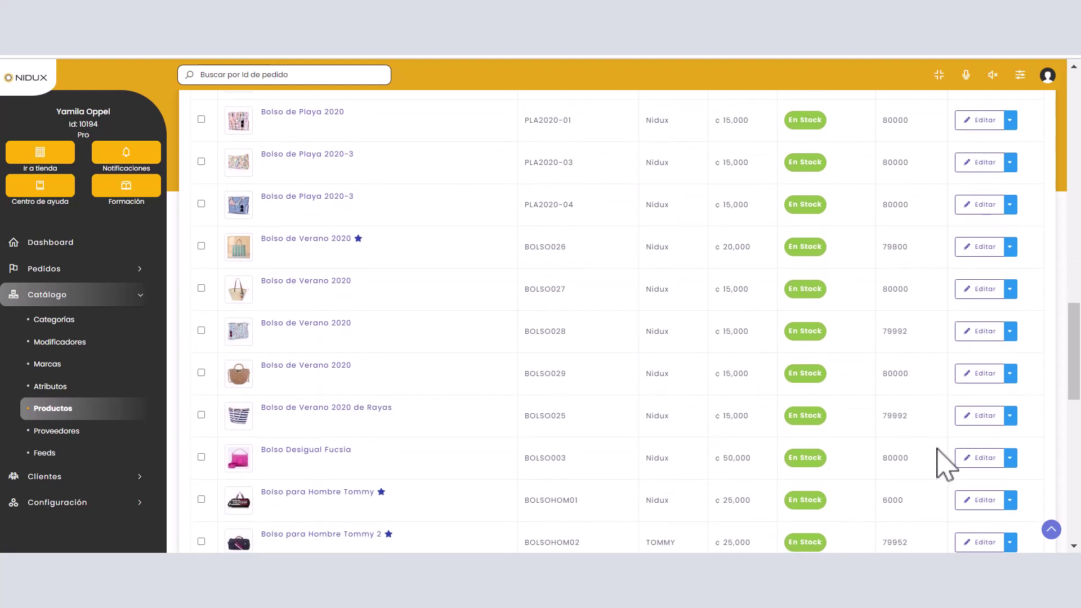
click(997, 463)
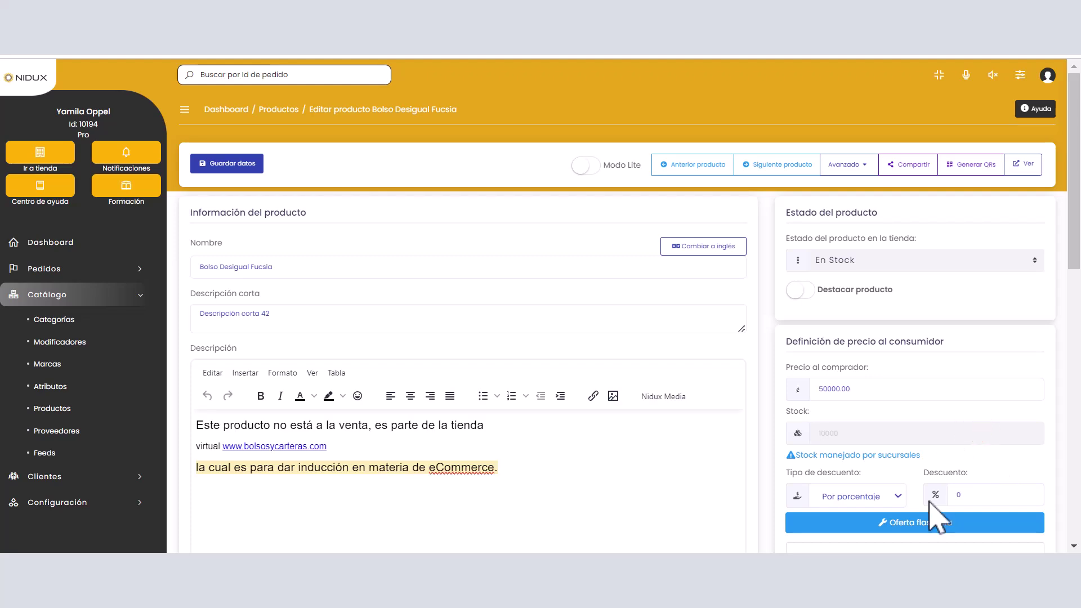
click(901, 524)
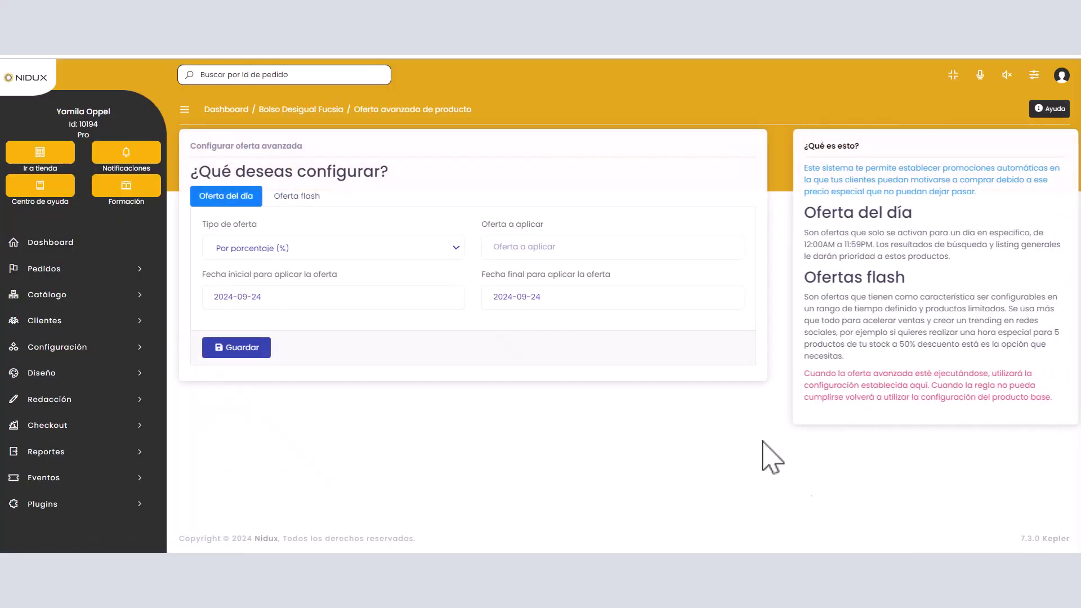
- Configure a flash offer for Bolso Desigual Fucsia with a 40% discount, running from 2024-09-23 to 2024-09-26
click(302, 204)
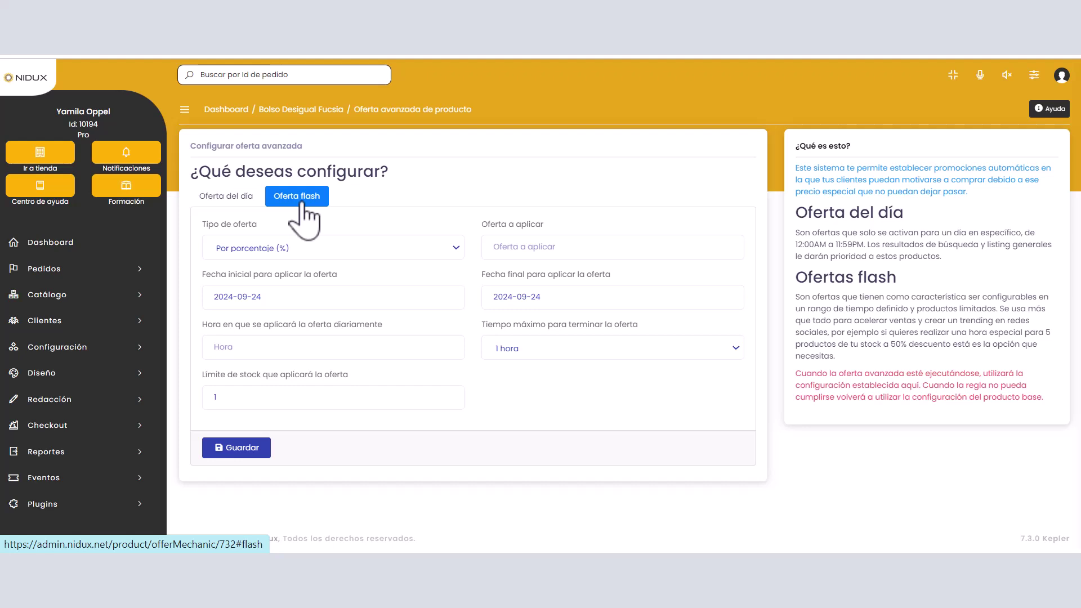
click(564, 245)
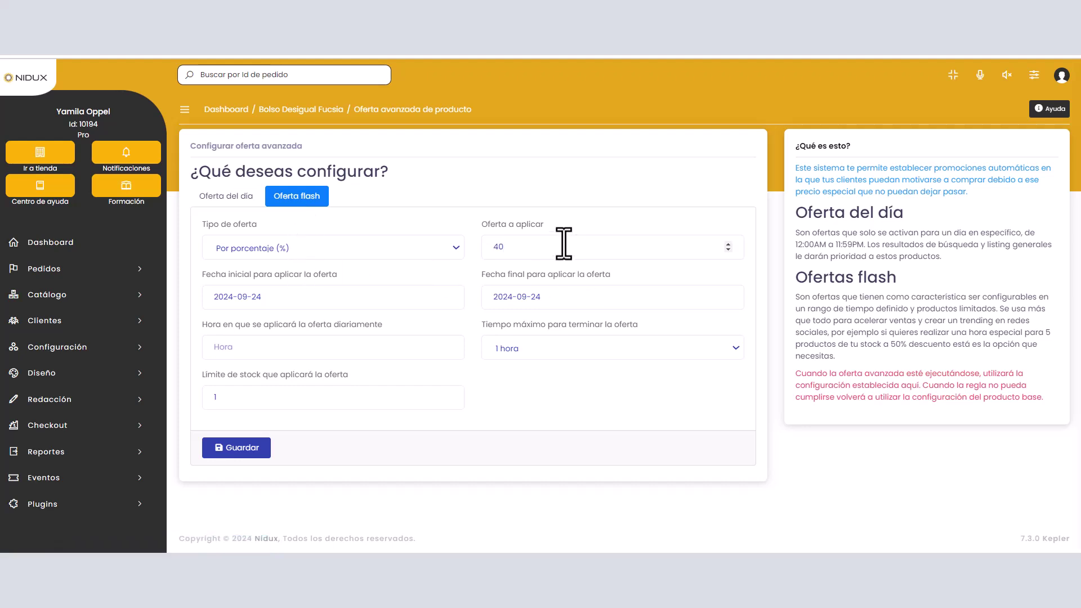
click(358, 299)
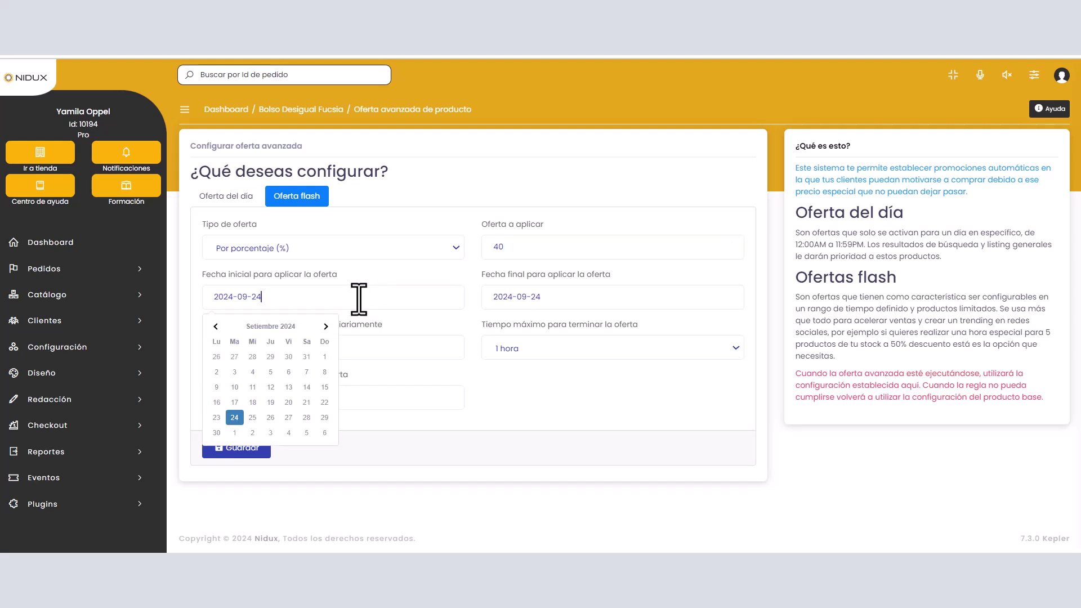
click(216, 418)
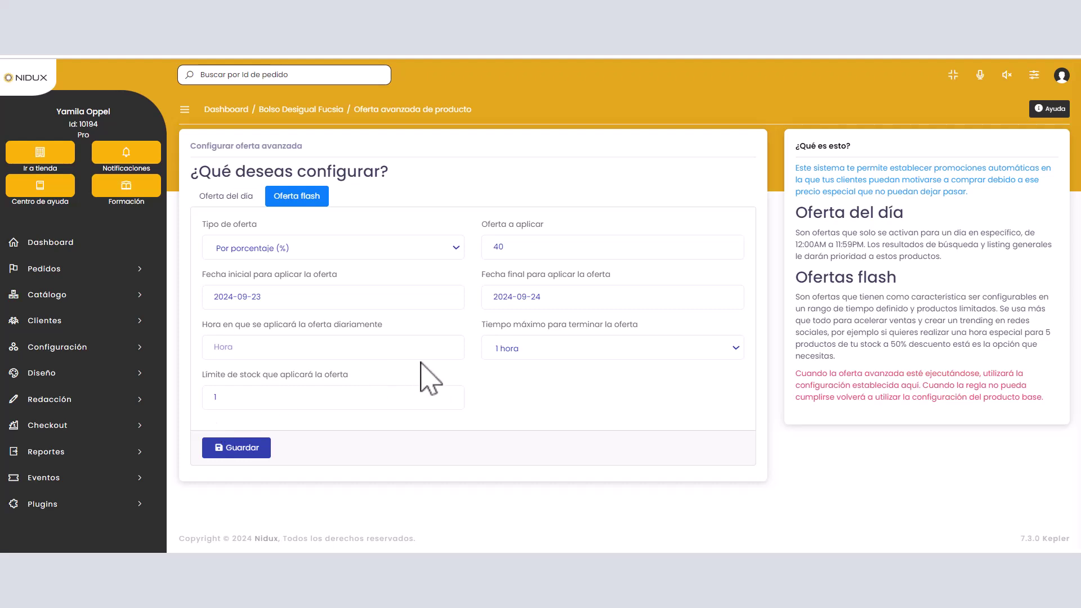
click(593, 293)
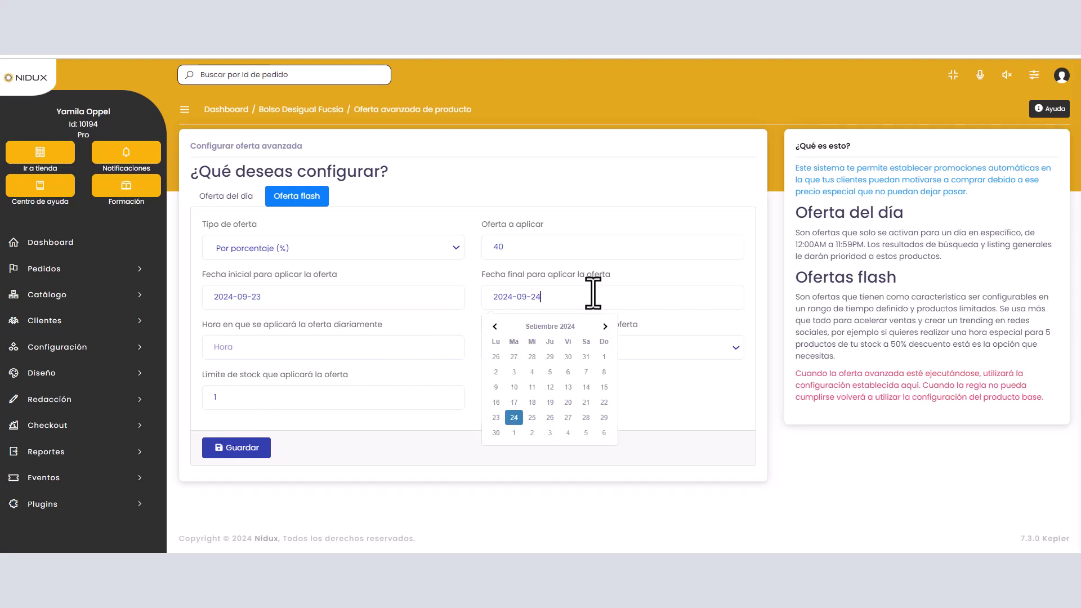
click(547, 416)
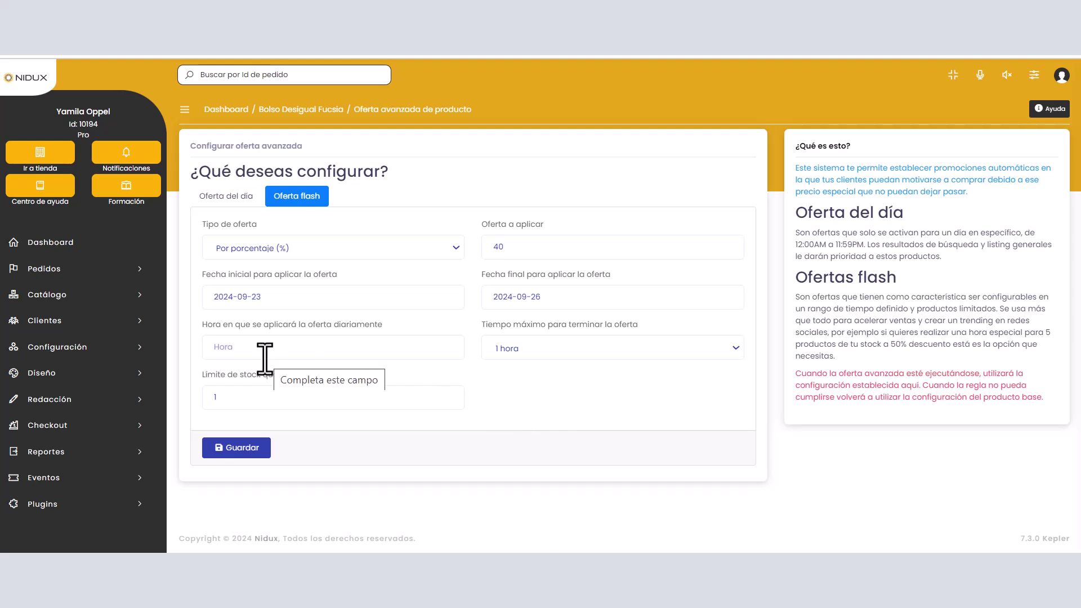
- Set the flash offer's daily start to 06:00, its maximum duration to 4 hours and its stock limit to 10, and save it
click(265, 359)
click(226, 379)
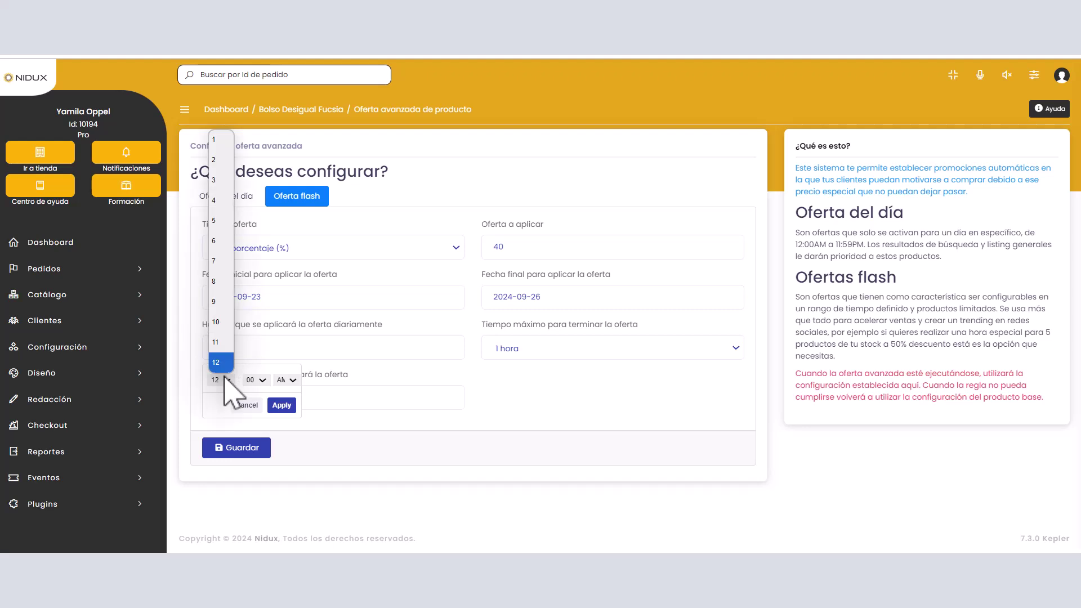
click(215, 241)
click(282, 405)
click(632, 344)
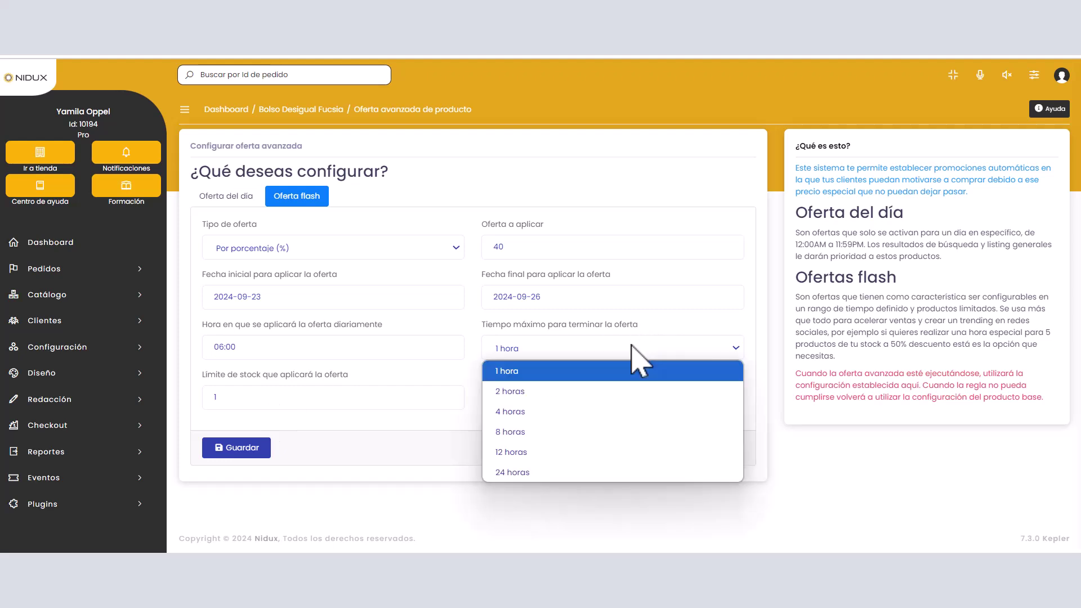
click(570, 411)
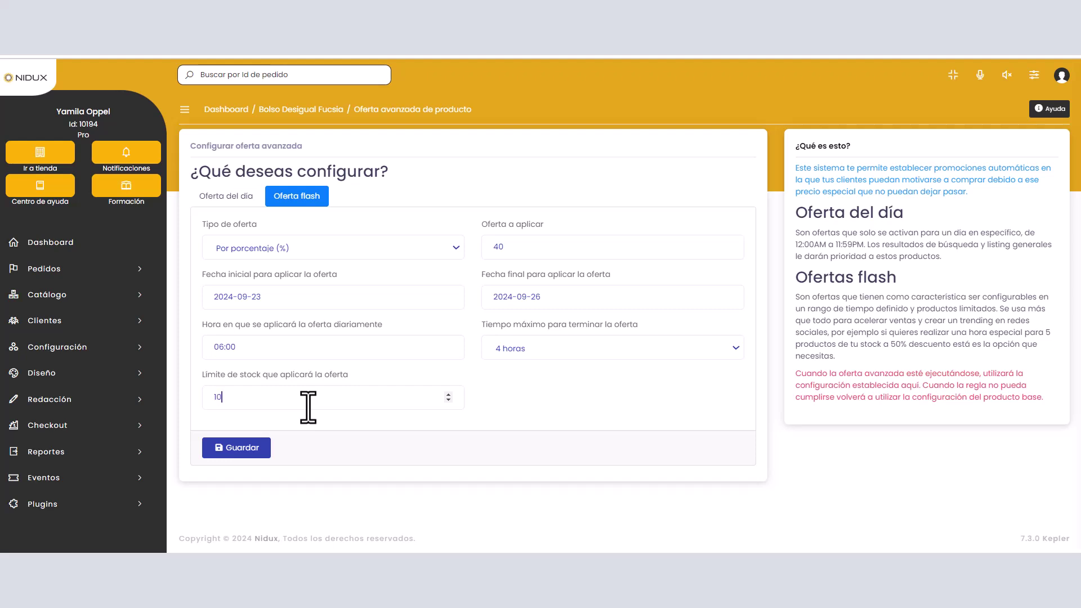
click(253, 448)
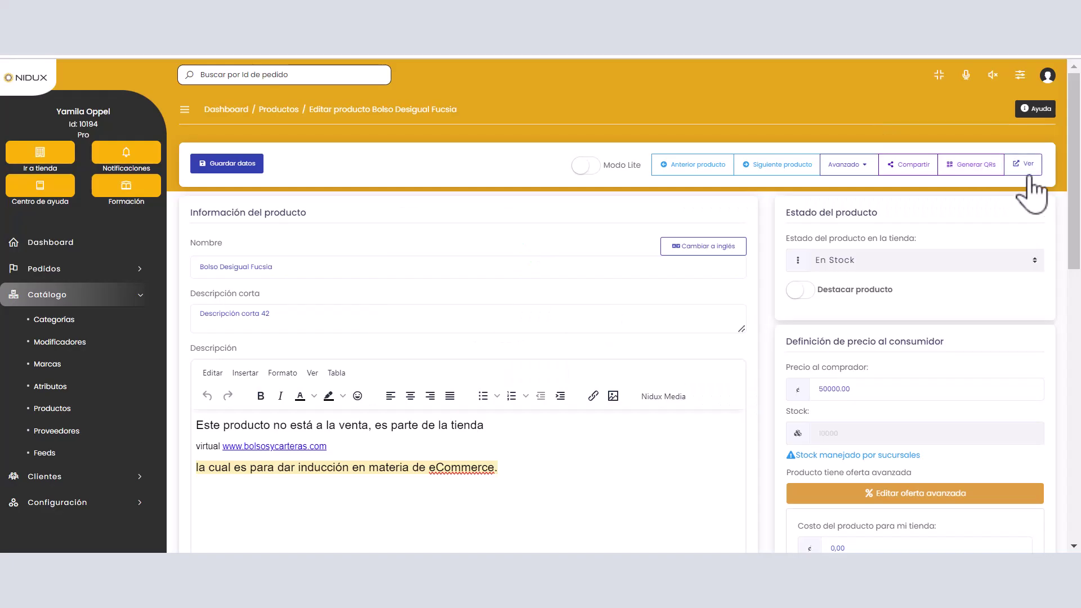
- View Bolso Desigual Fucsia in the online store and examine its flash offer box, countdown and discounted price
click(1028, 173)
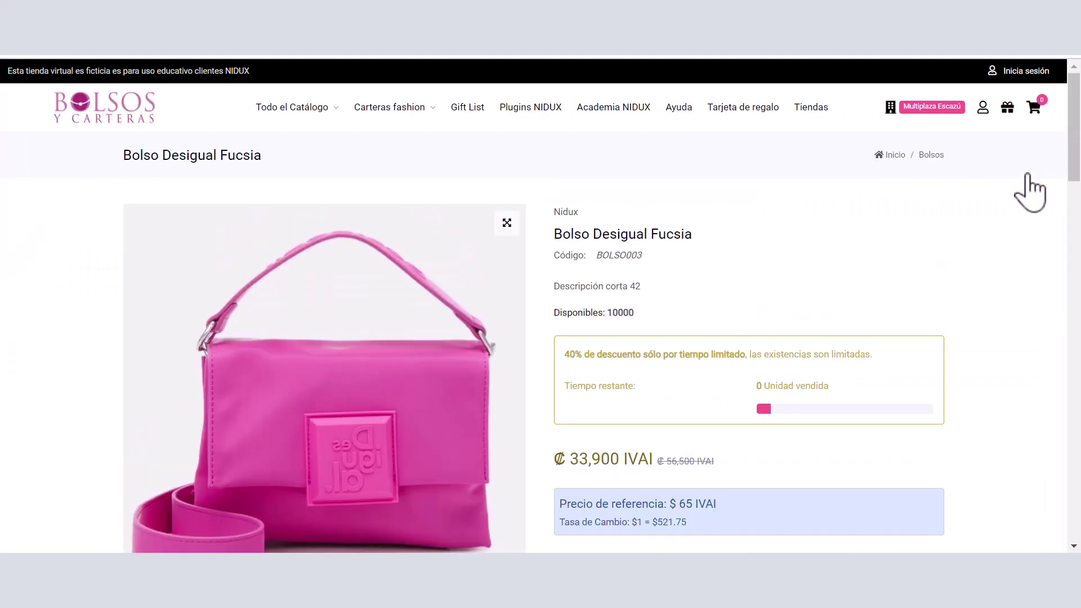
scroll(853, 316, down, 1)
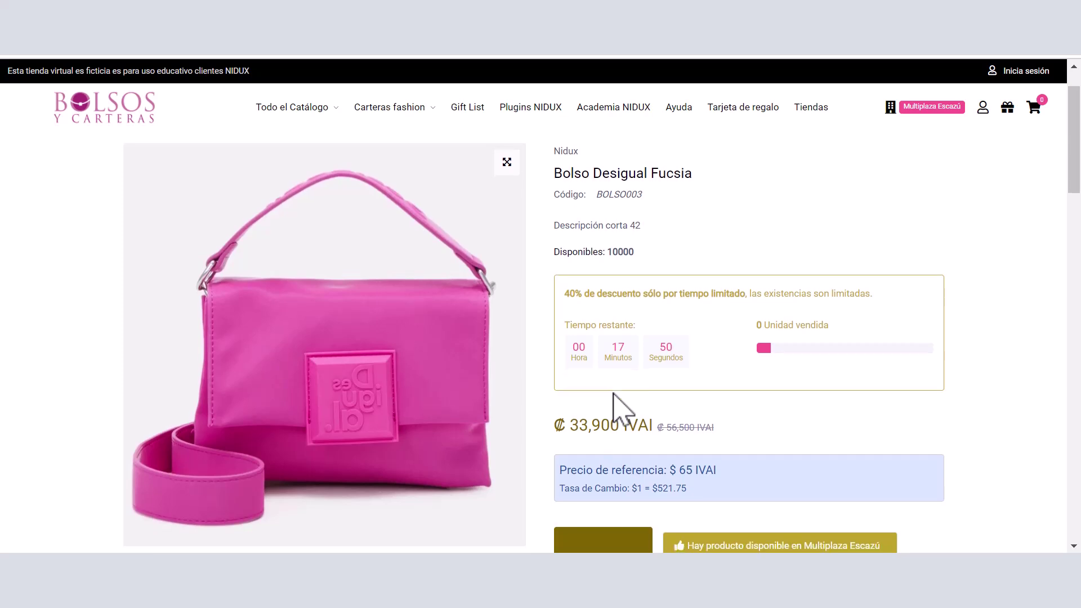
- Return to the store's home page and open the Bolsos category from the full catalogue to examine the Oferta Flash labels on its products
click(152, 101)
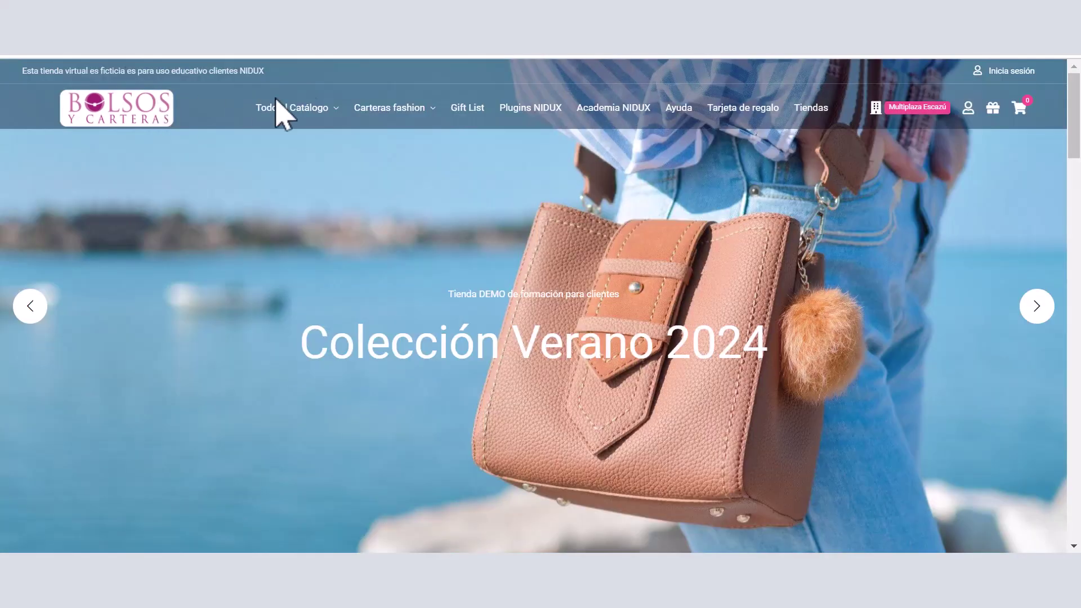
mouse_move(340, 103)
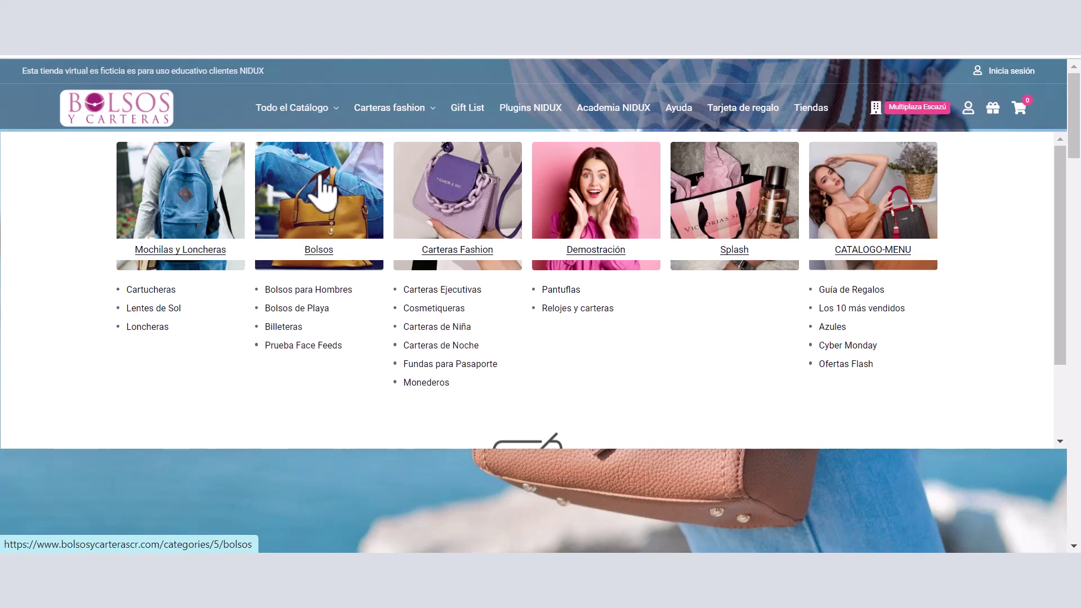
click(324, 194)
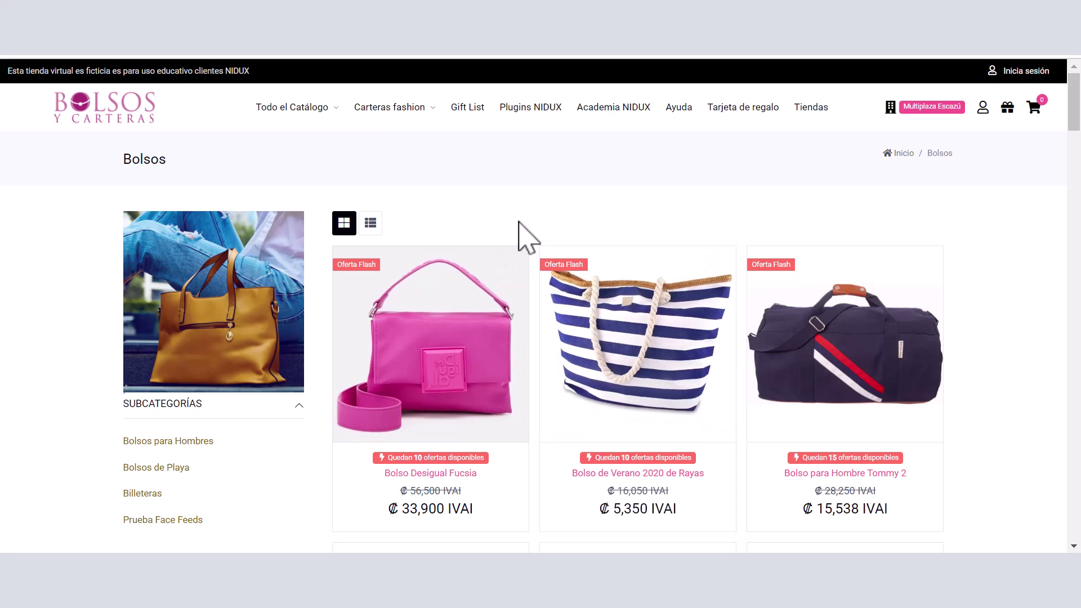
click(475, 350)
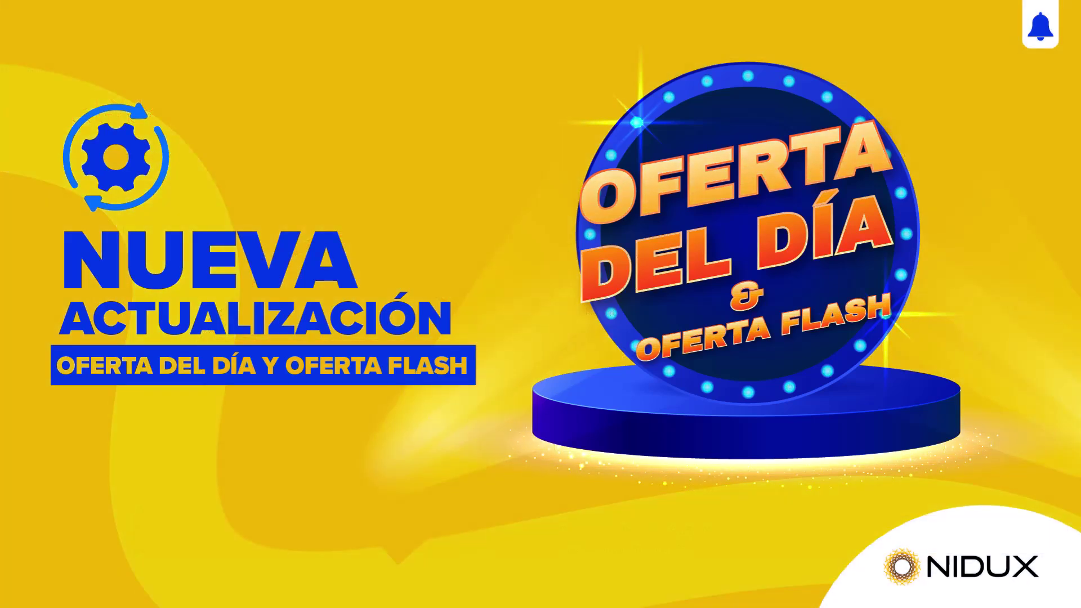